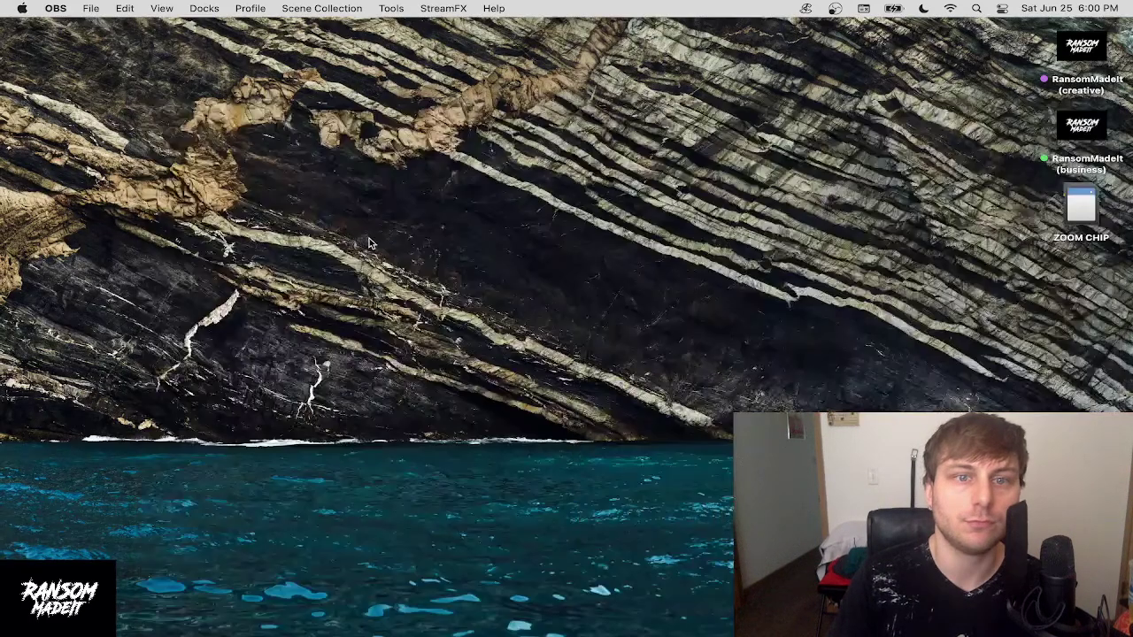
# Step: Open Applications > Utilities in a new Finder window and select Audio MIDI Setup
pyautogui.moveTo(701, 184); pyautogui.dragTo(928, 292)
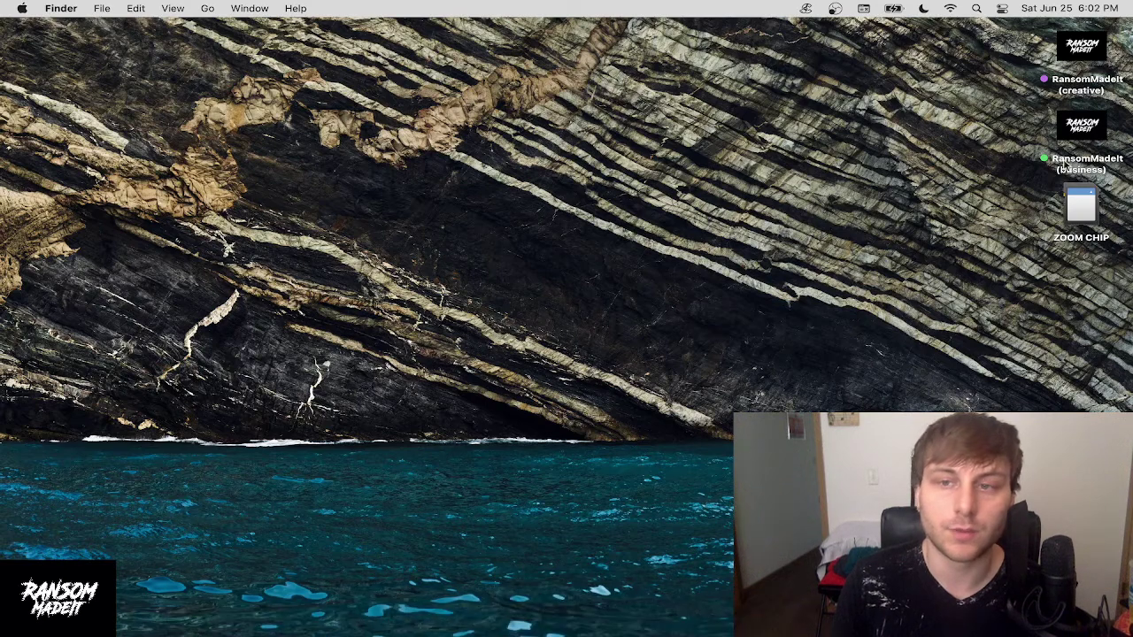
pyautogui.moveTo(584, 630)
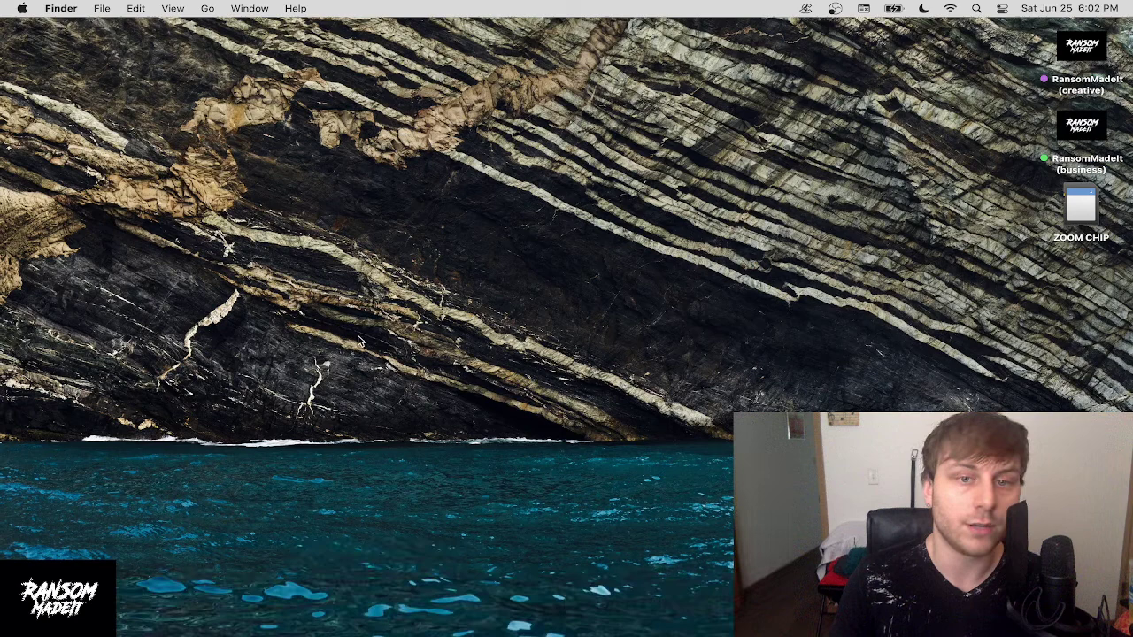
pyautogui.click(171, 617)
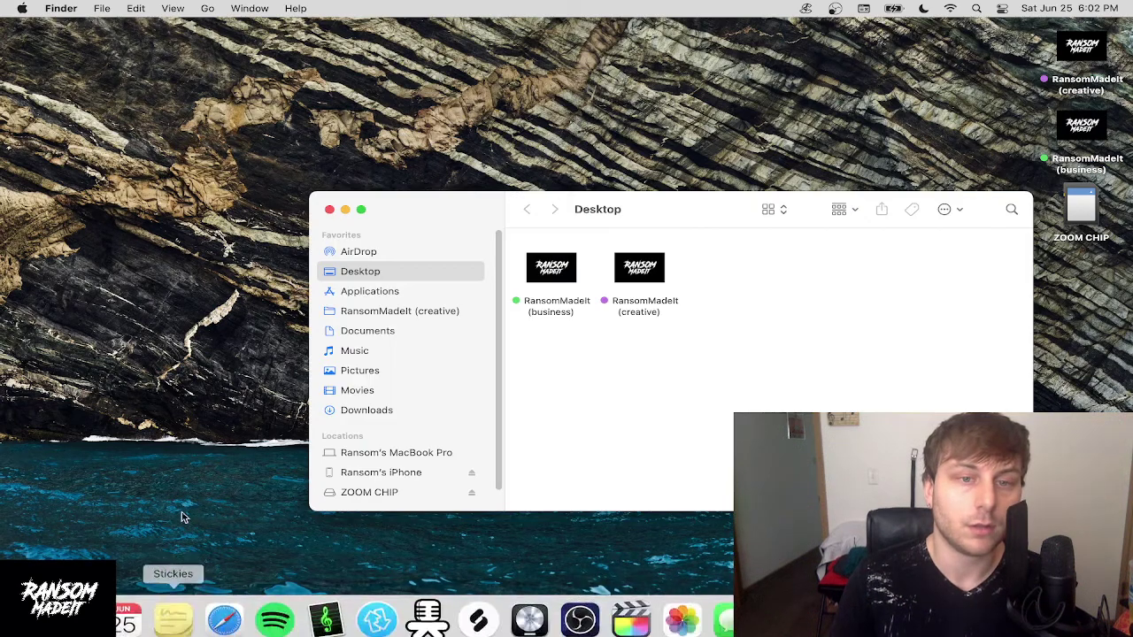
pyautogui.click(378, 293)
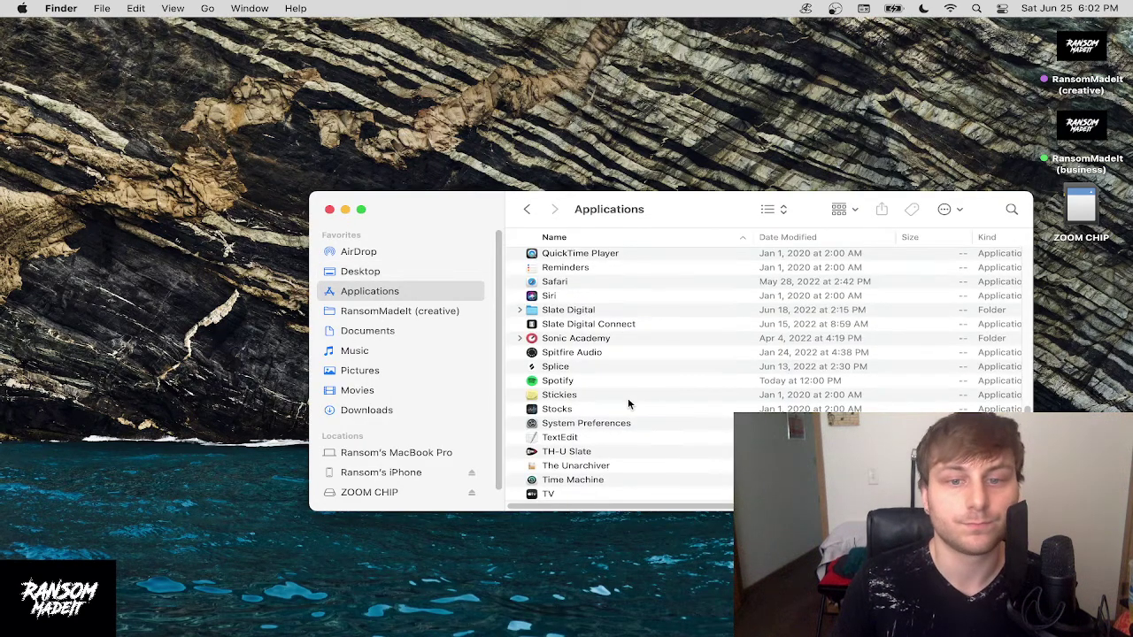
pyautogui.scroll(5, 627, 401)
pyautogui.scroll(10, 628, 402)
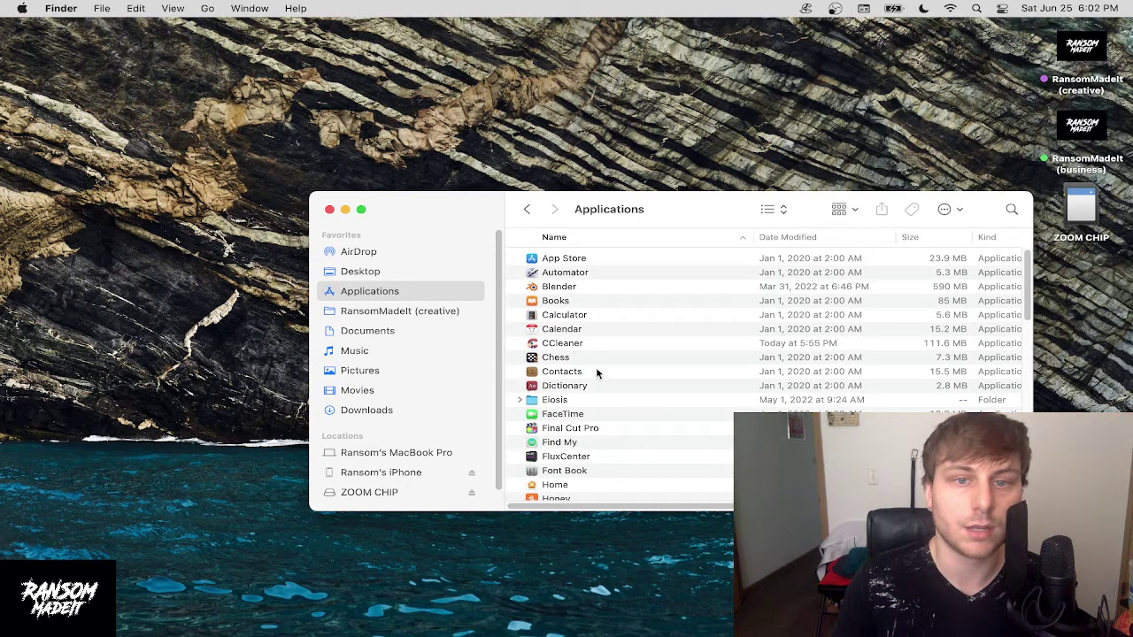
pyautogui.scroll(-10, 601, 380)
pyautogui.scroll(-10, 602, 389)
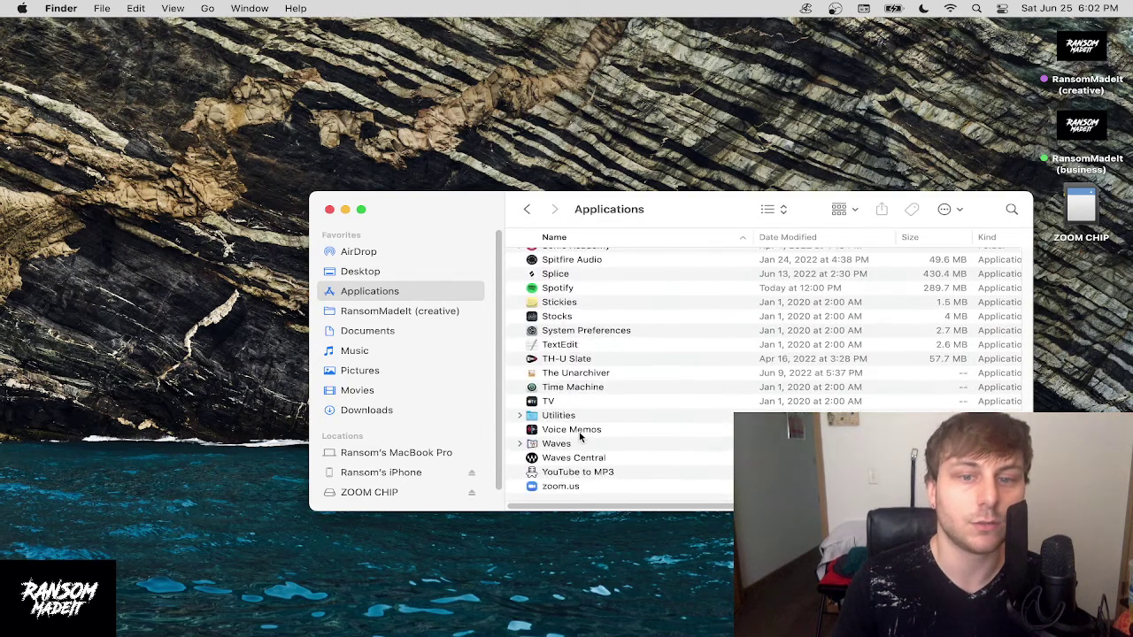
pyautogui.doubleClick(565, 416)
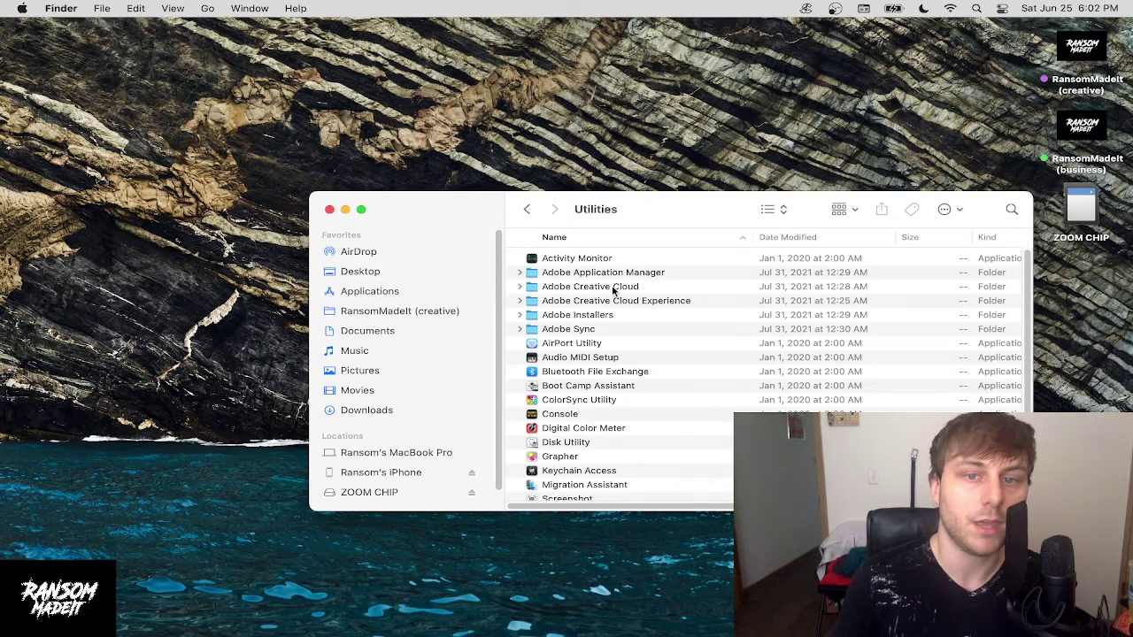
pyautogui.click(598, 358)
# Step: Launch Audio MIDI Setup and enable the iPhone as a 2-input device at 44,100 Hz, 24-bit
pyautogui.doubleClick(609, 359)
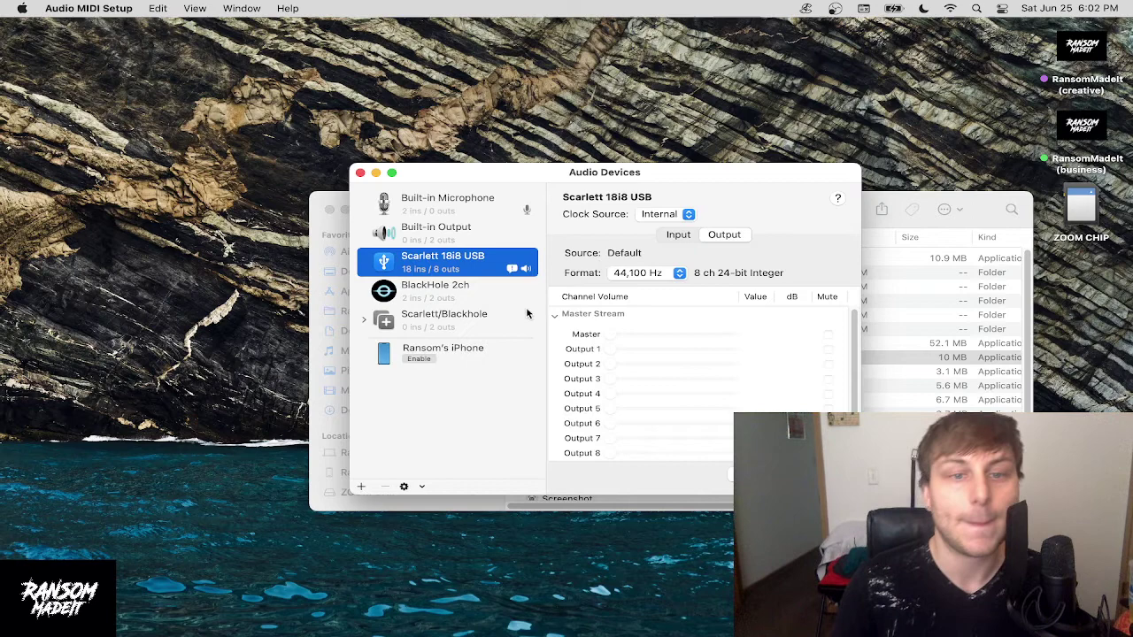
pyautogui.moveTo(586, 177); pyautogui.dragTo(579, 154)
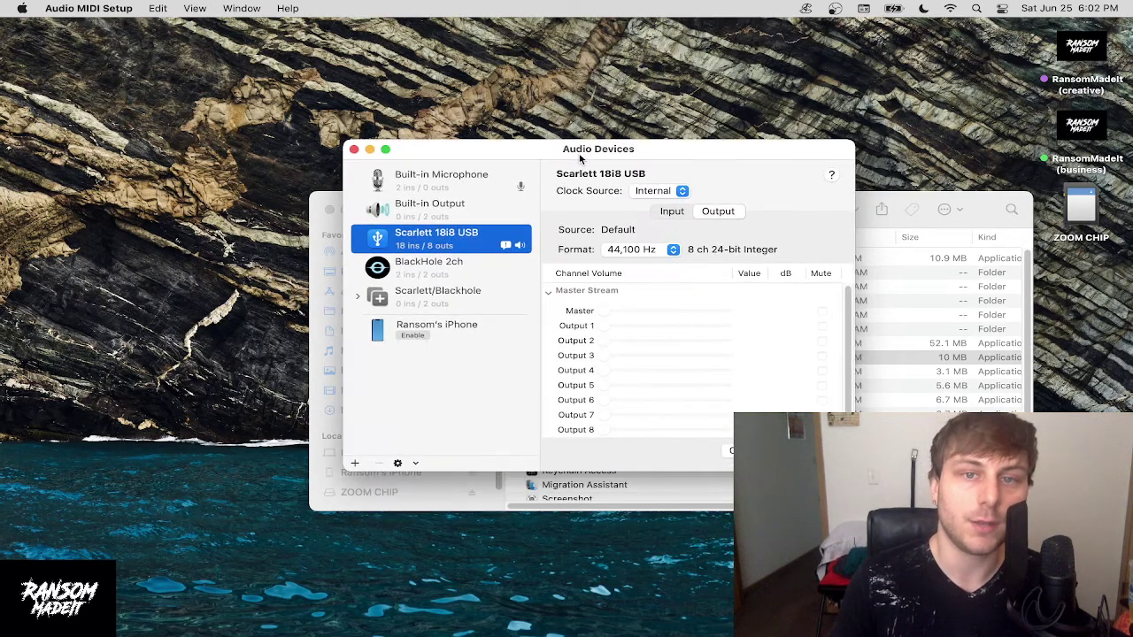
pyautogui.click(468, 322)
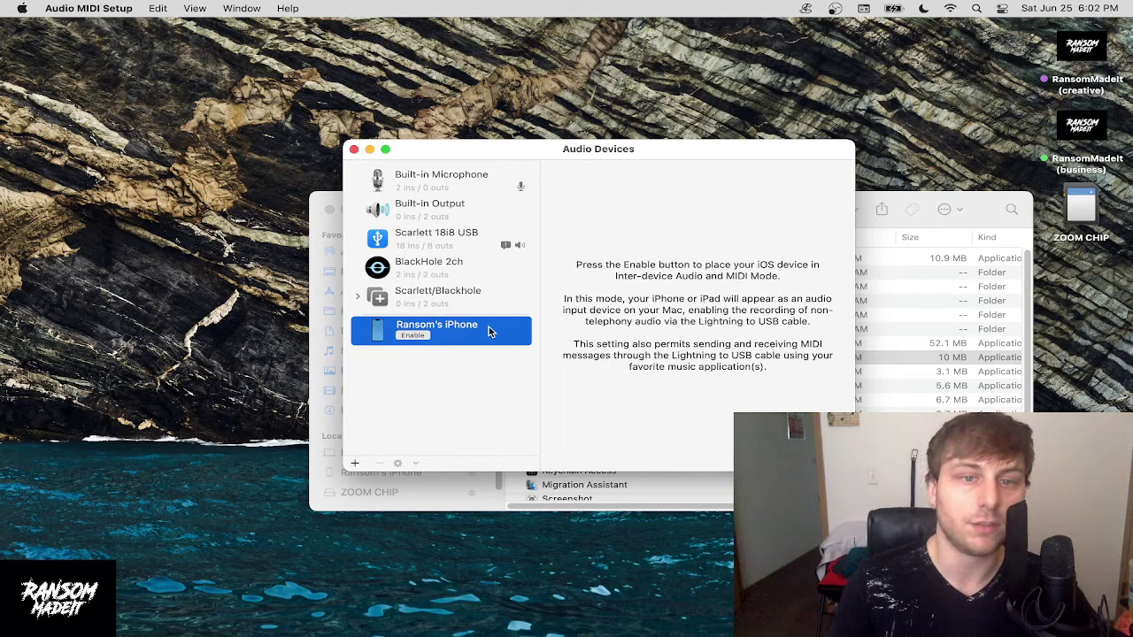
pyautogui.click(412, 337)
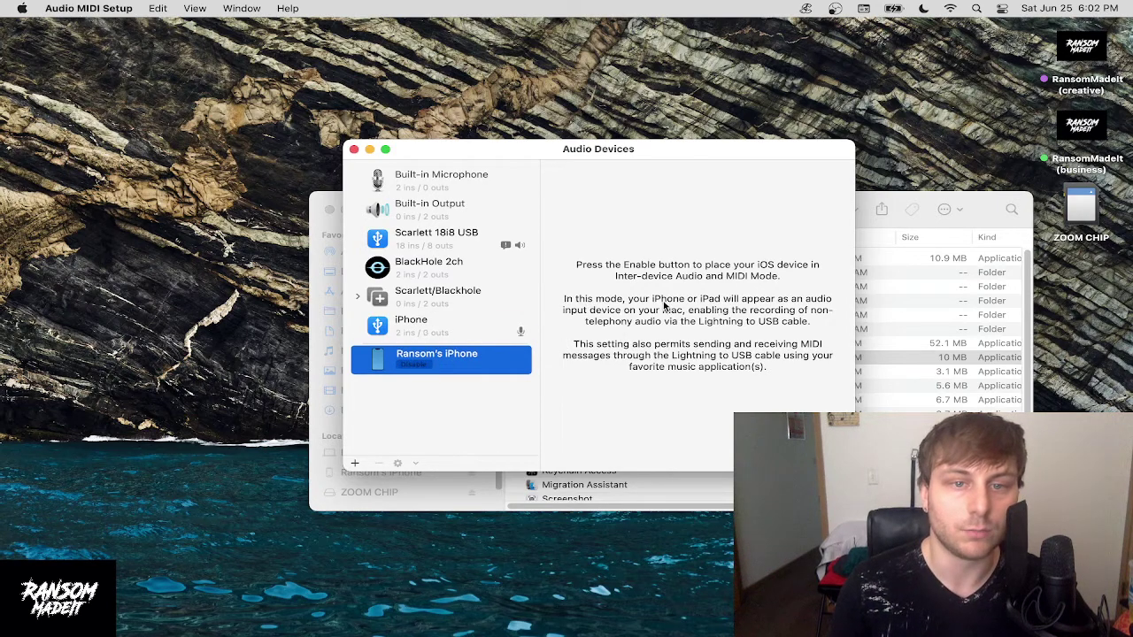
pyautogui.click(469, 329)
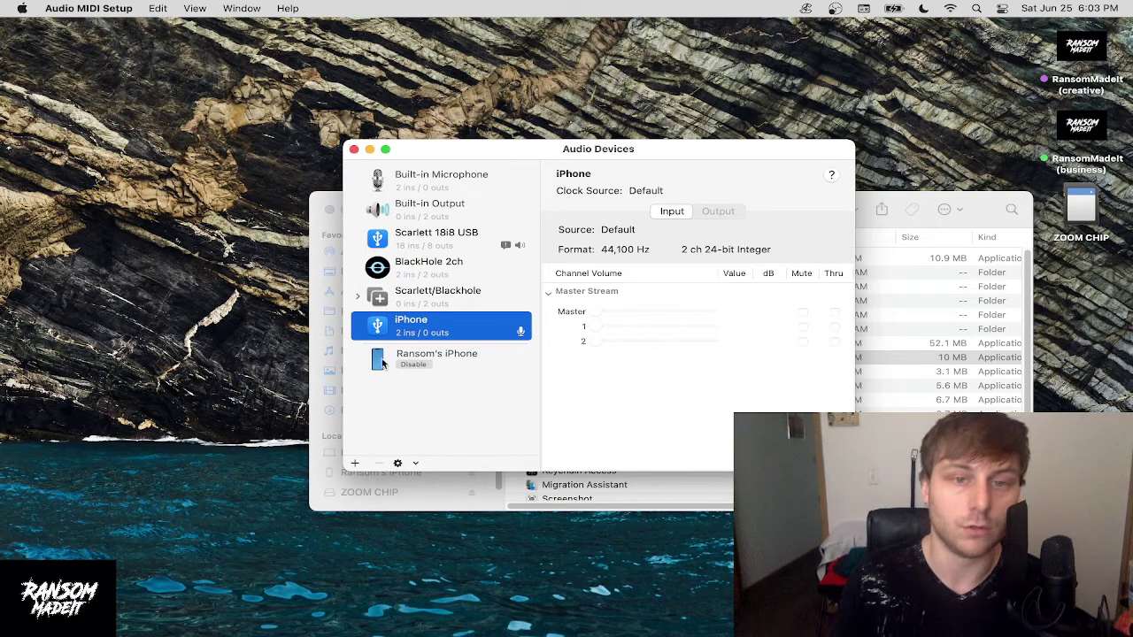
# Step: Switch to Logic Pro and create a new project, Untitled 14, with one audio track, Audio 1
pyautogui.moveTo(473, 630)
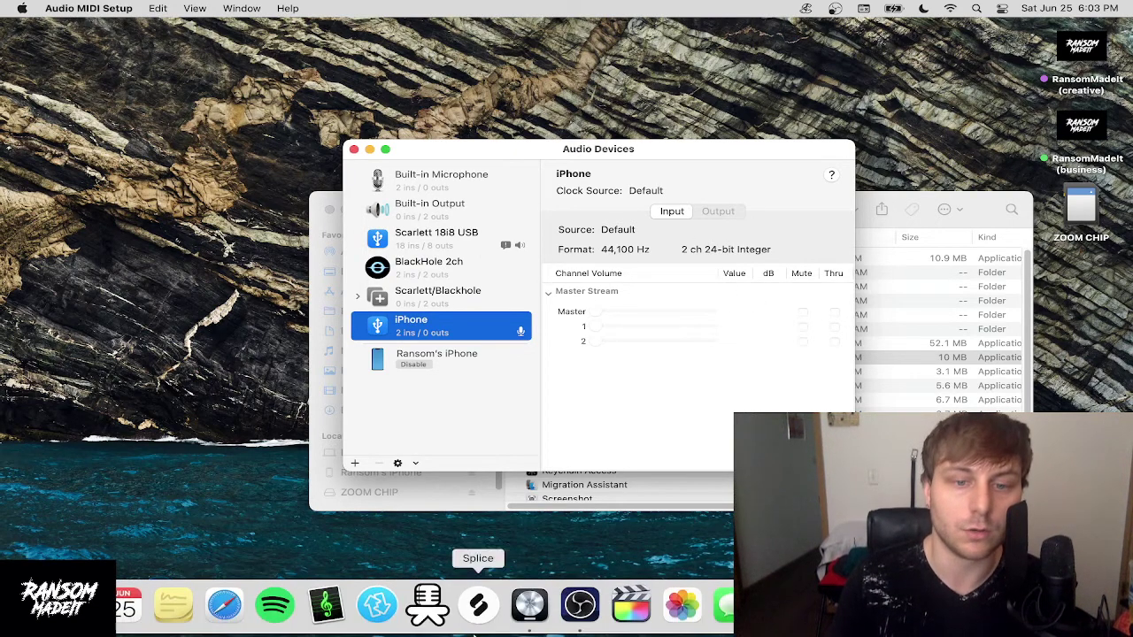
pyautogui.click(530, 605)
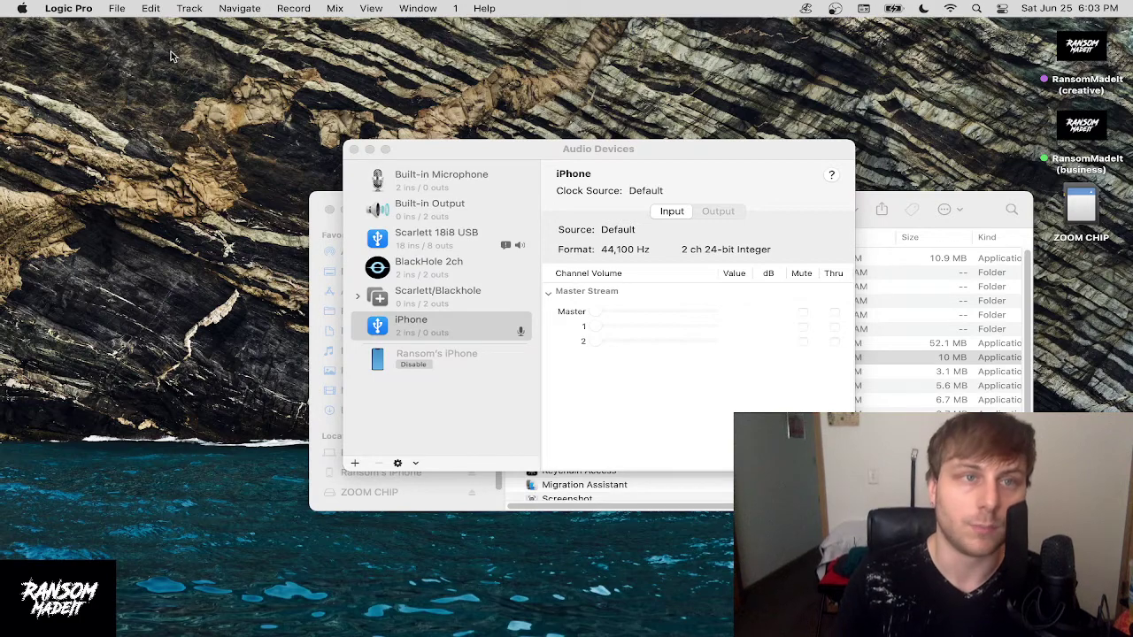
pyautogui.click(124, 8)
pyautogui.click(128, 27)
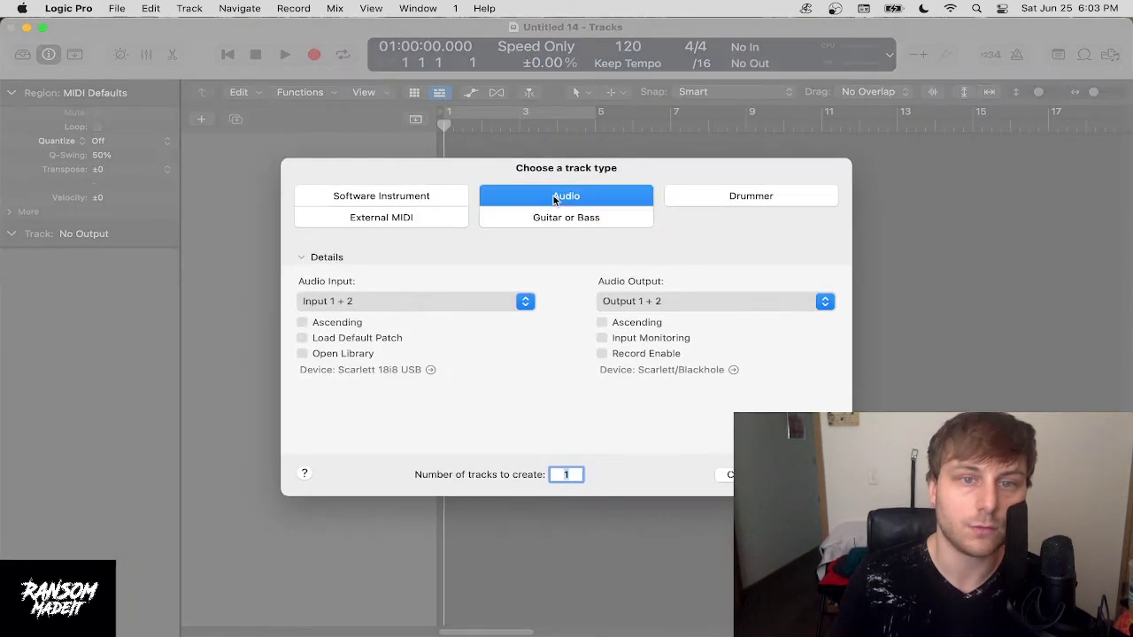
pyautogui.doubleClick(555, 201)
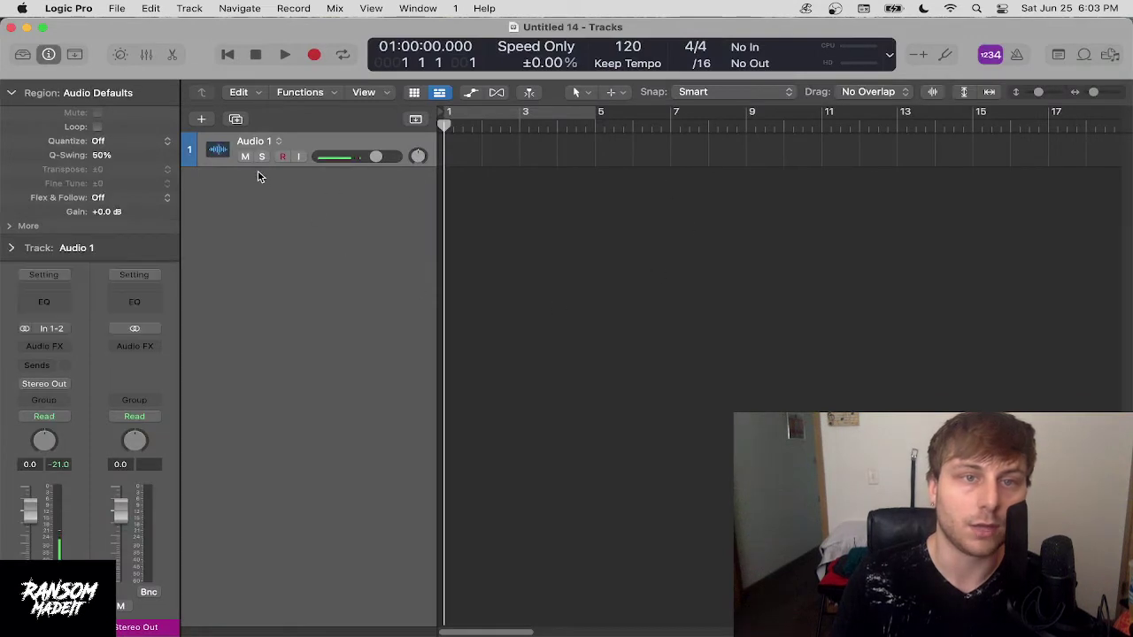
pyautogui.click(246, 156)
pyautogui.click(247, 157)
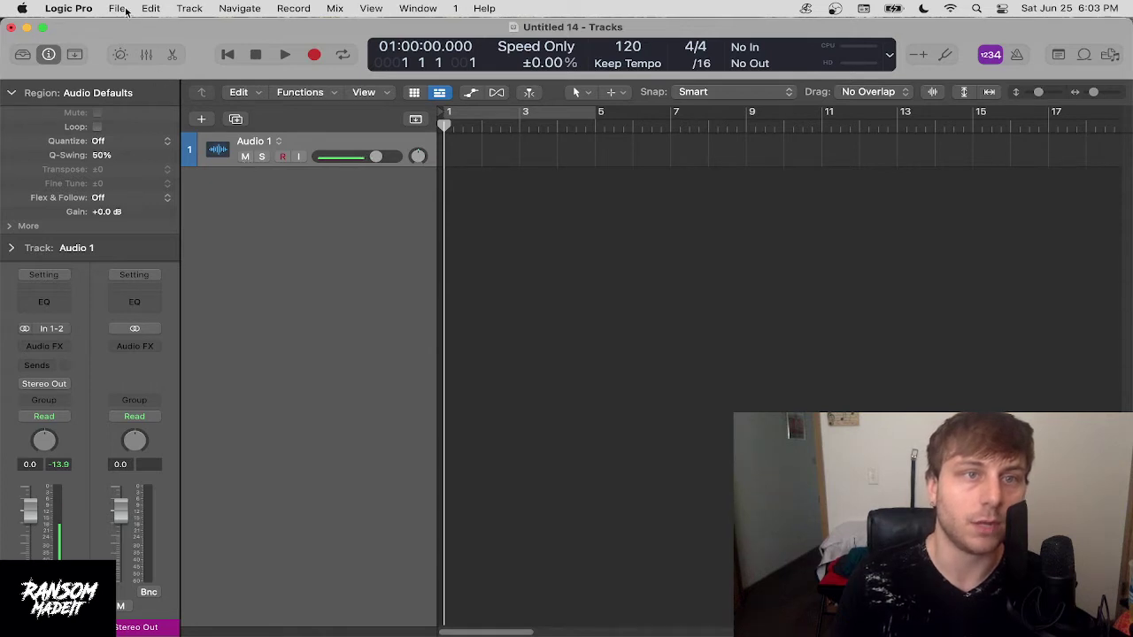
# Step: Open Logic Pro's Audio preferences and reposition the Preferences window
pyautogui.click(86, 8)
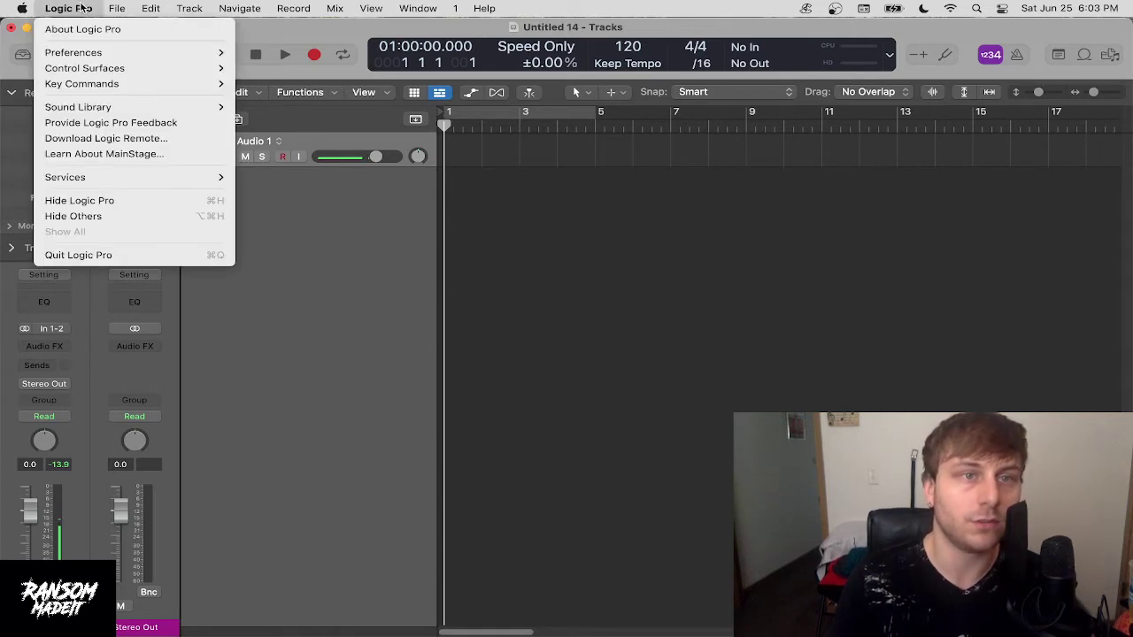
pyautogui.moveTo(80, 57)
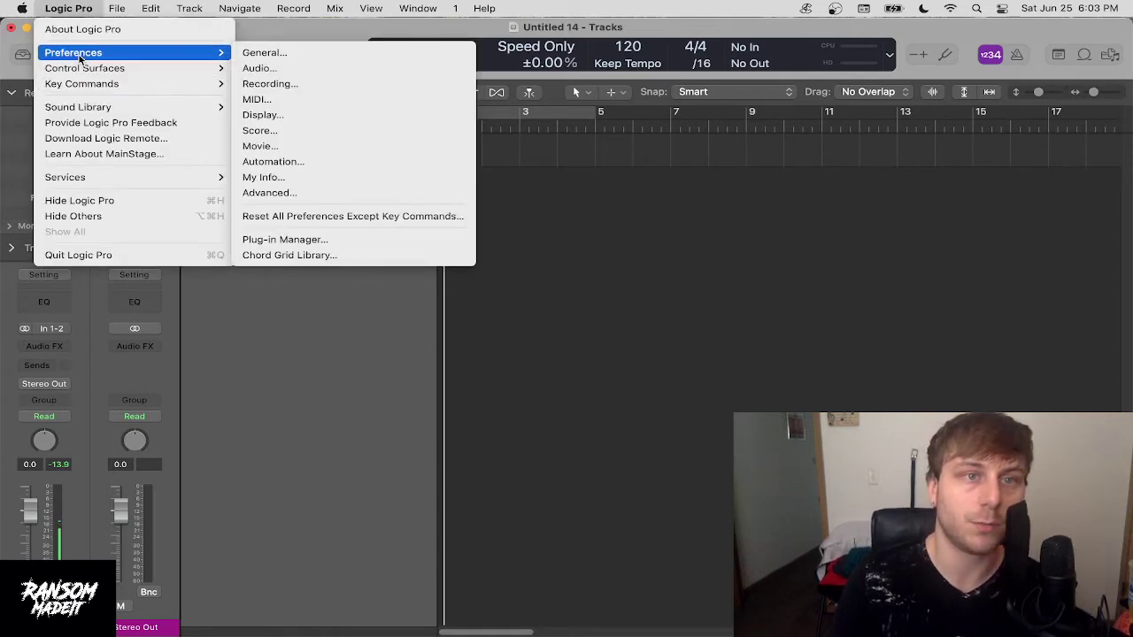
pyautogui.click(266, 68)
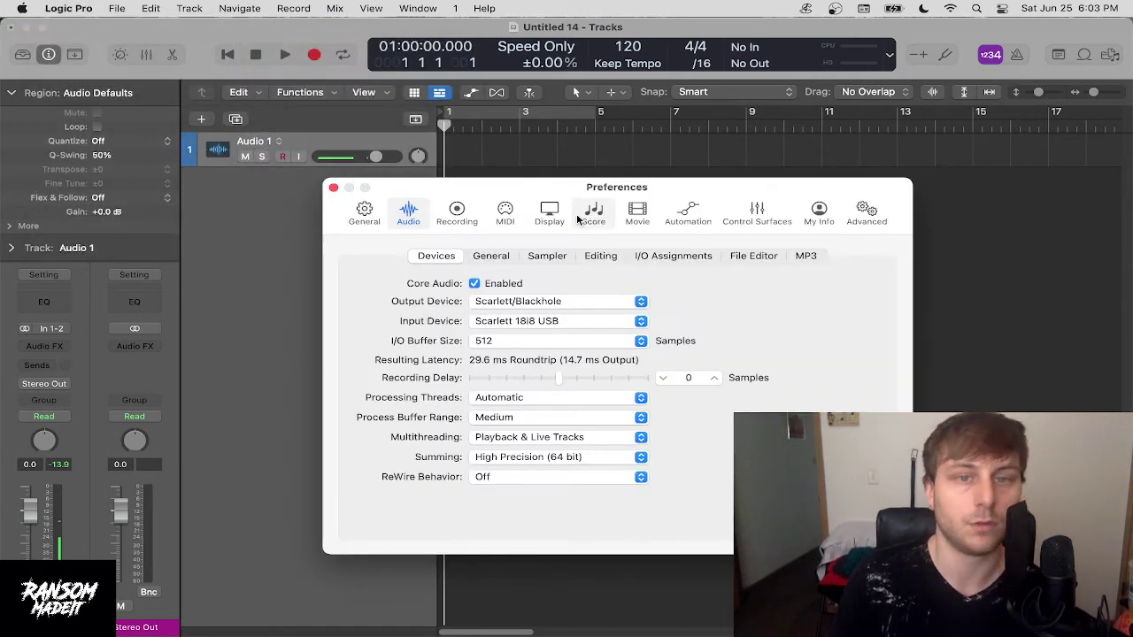
pyautogui.moveTo(521, 195); pyautogui.dragTo(537, 151)
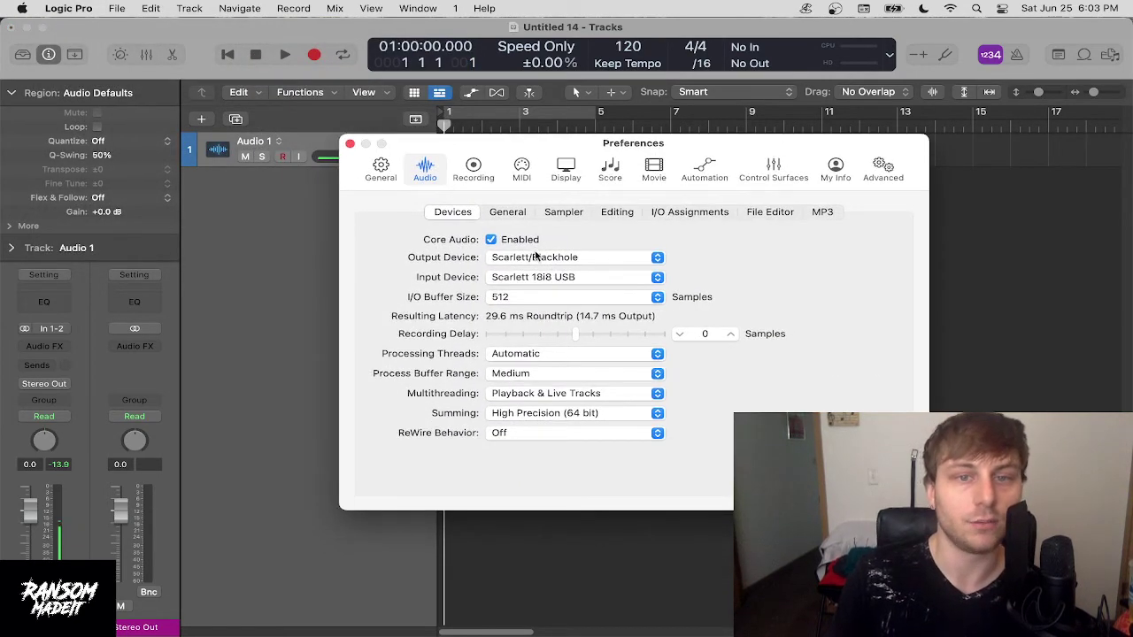
pyautogui.click(246, 157)
pyautogui.moveTo(468, 146); pyautogui.dragTo(472, 131)
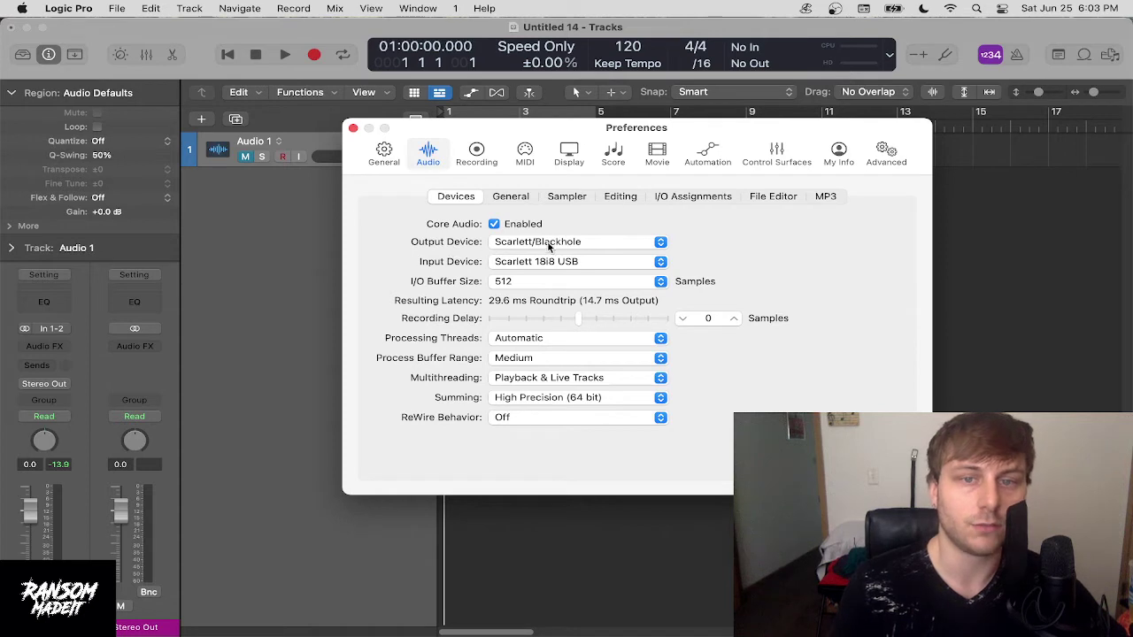
# Step: Set the input device to iPhone and the output to Scarlett 18i8 USB, then close Preferences
pyautogui.click(518, 261)
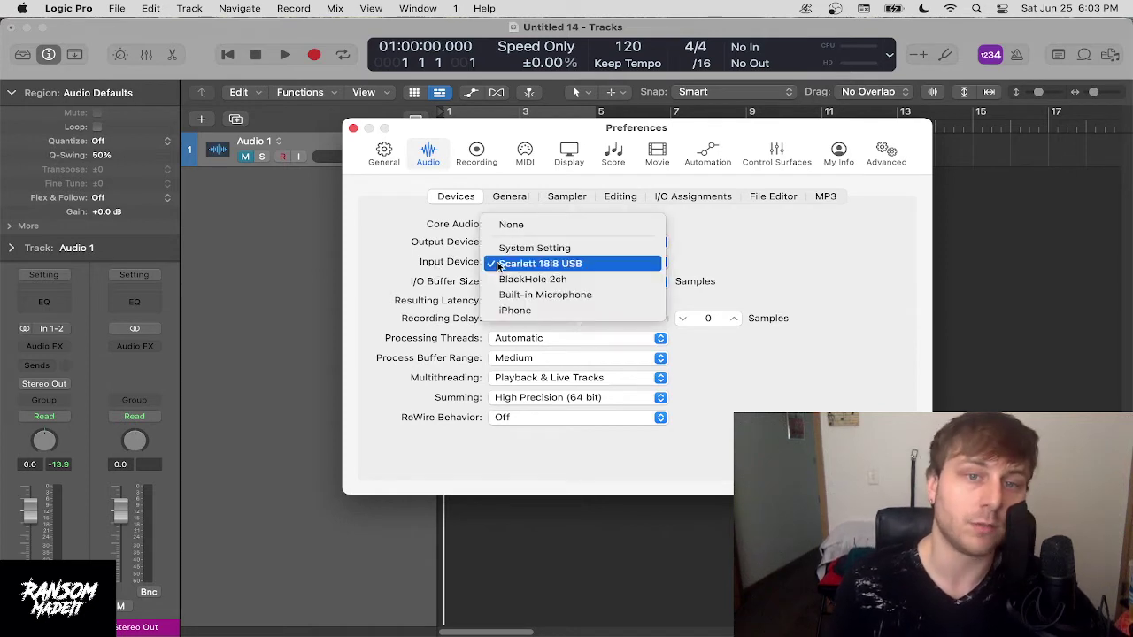
pyautogui.click(521, 312)
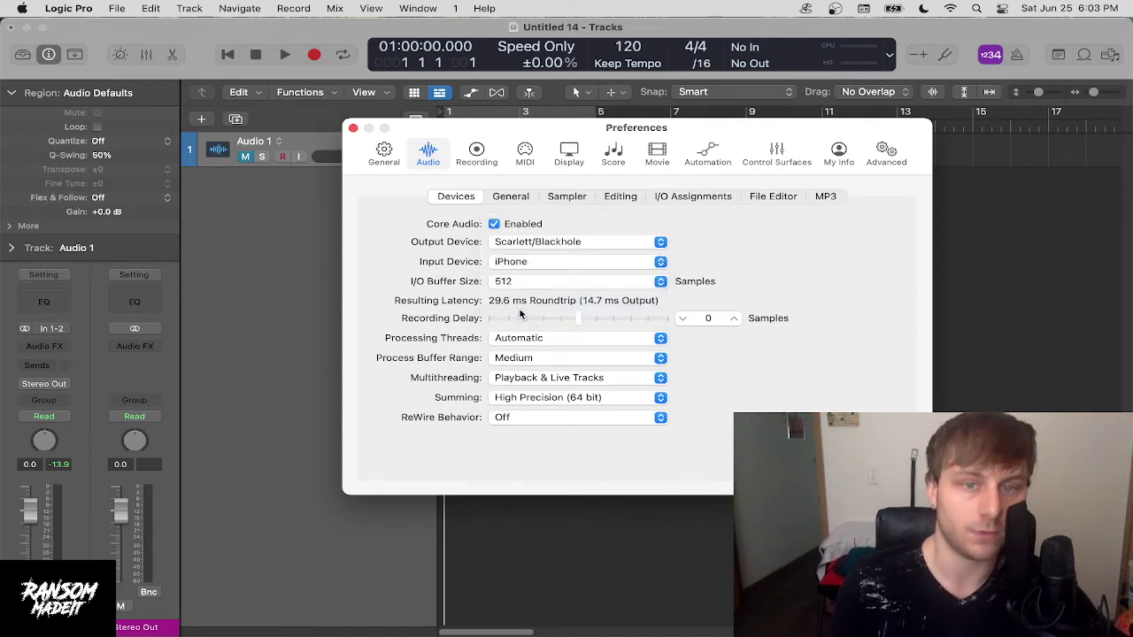
pyautogui.click(533, 244)
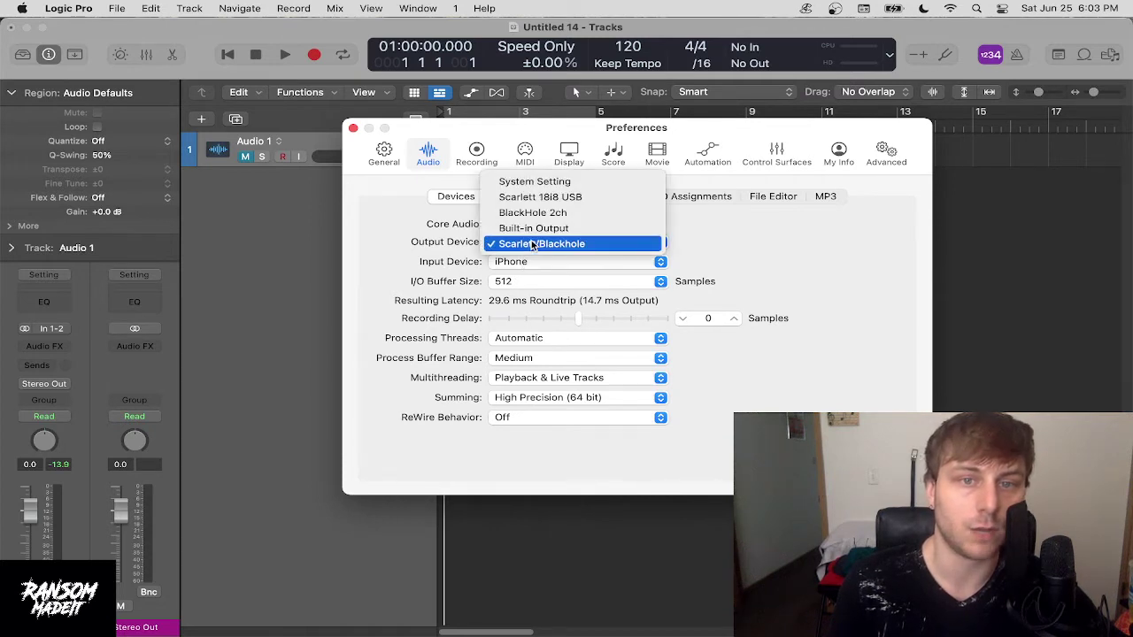
pyautogui.click(533, 243)
pyautogui.click(533, 243)
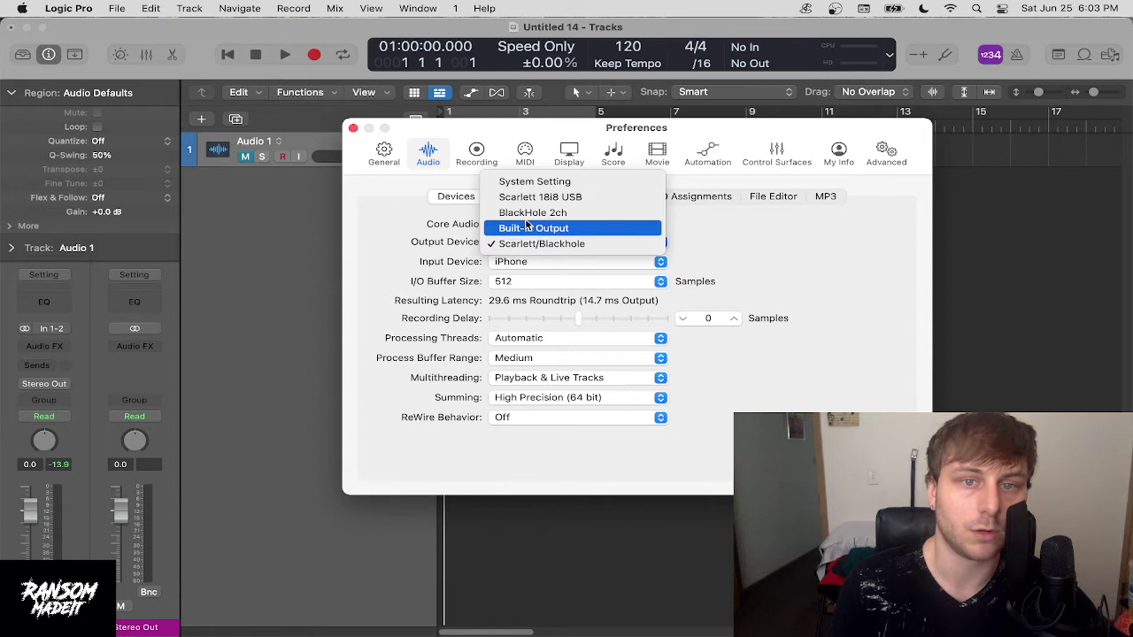
pyautogui.click(534, 201)
pyautogui.click(501, 261)
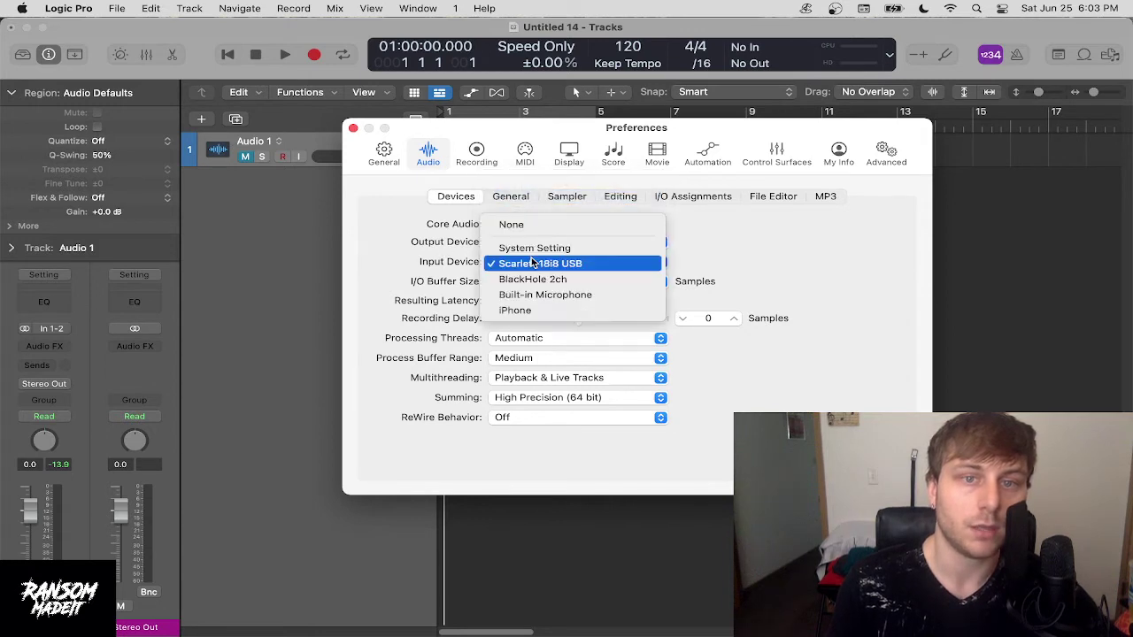
pyautogui.click(539, 311)
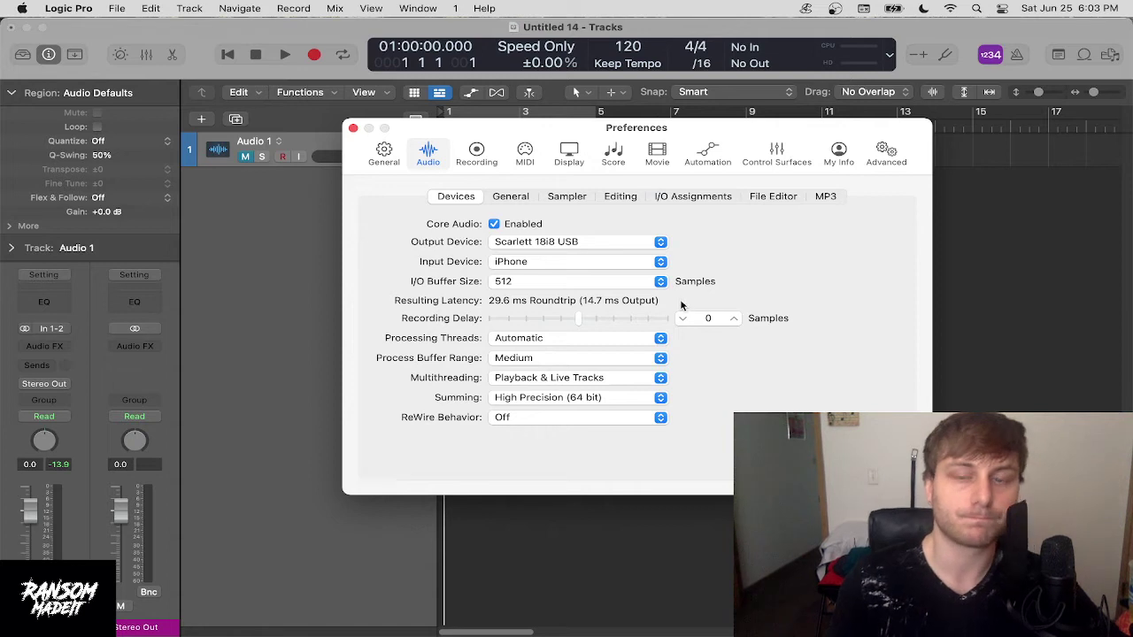
pyautogui.click(353, 129)
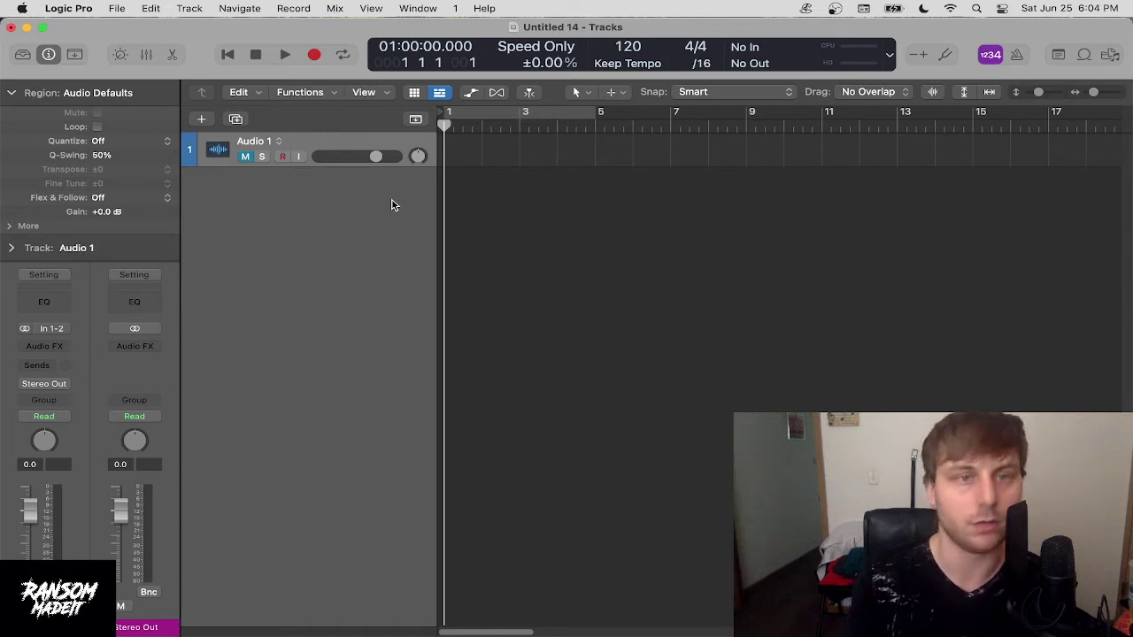
# Step: Unmute Audio 1 with its M button and collapse the Region inspector section
pyautogui.click(245, 157)
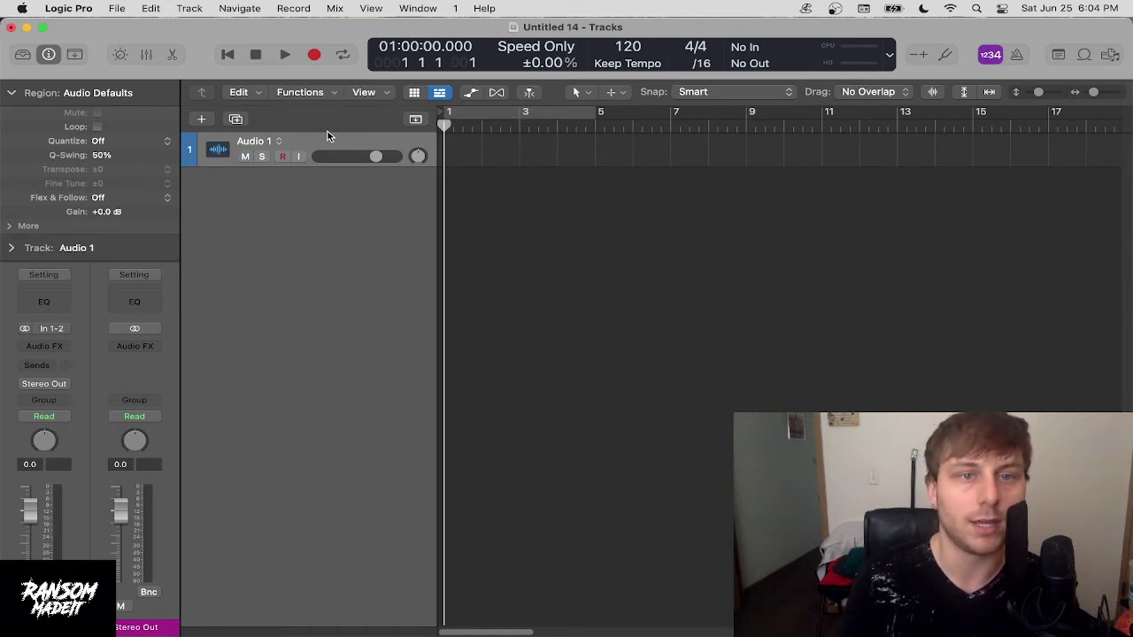
pyautogui.click(12, 93)
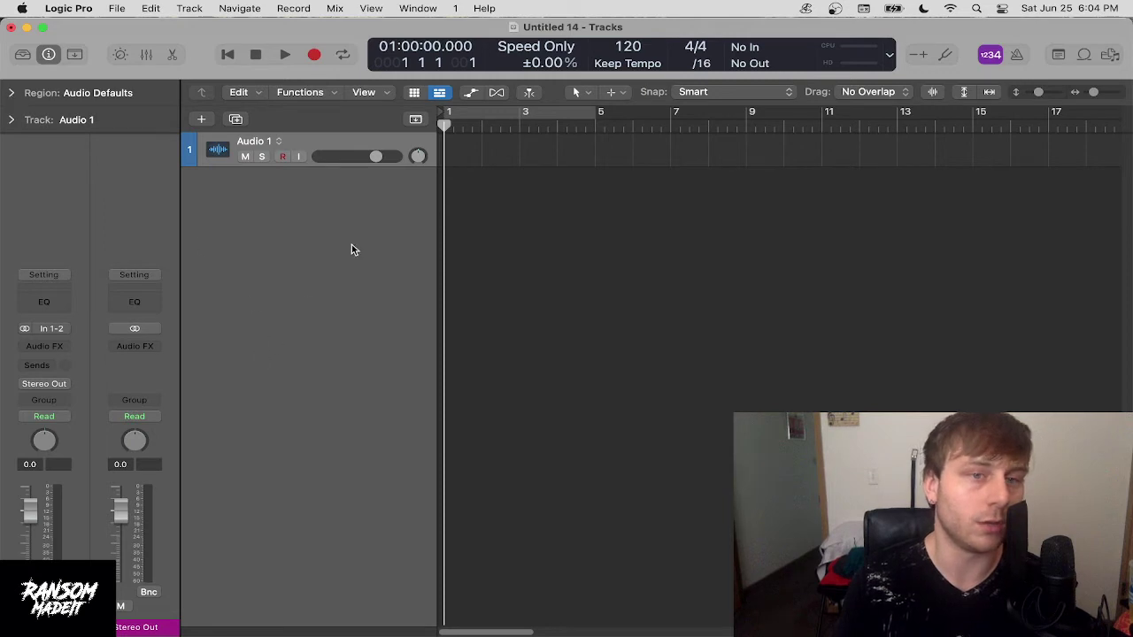
pyautogui.moveTo(676, 225); pyautogui.dragTo(498, 151)
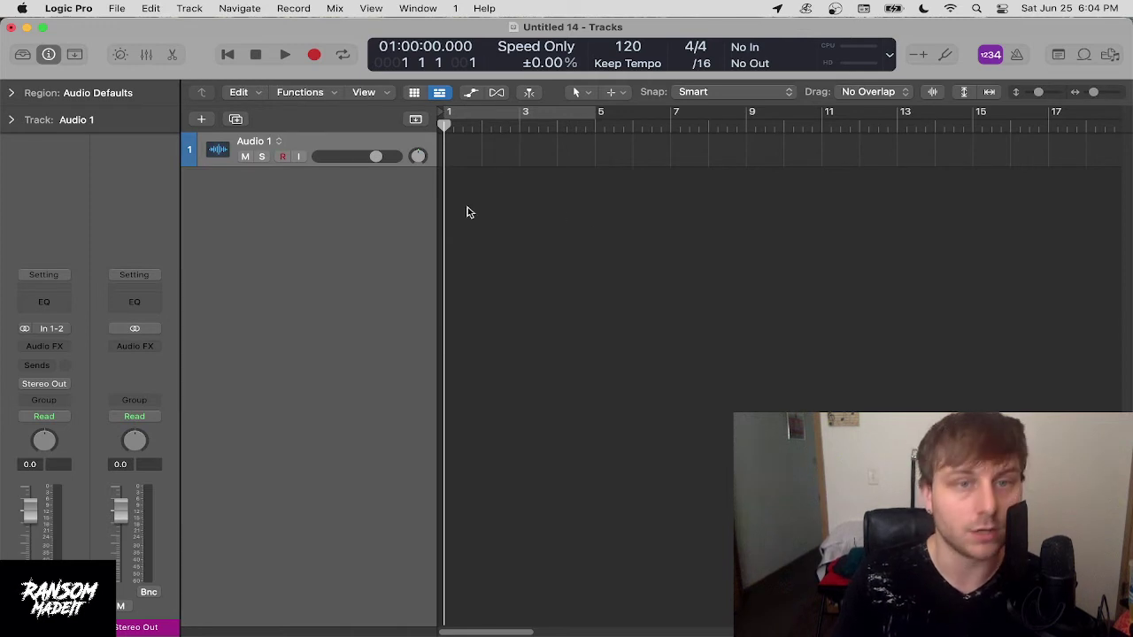
pyautogui.click(64, 333)
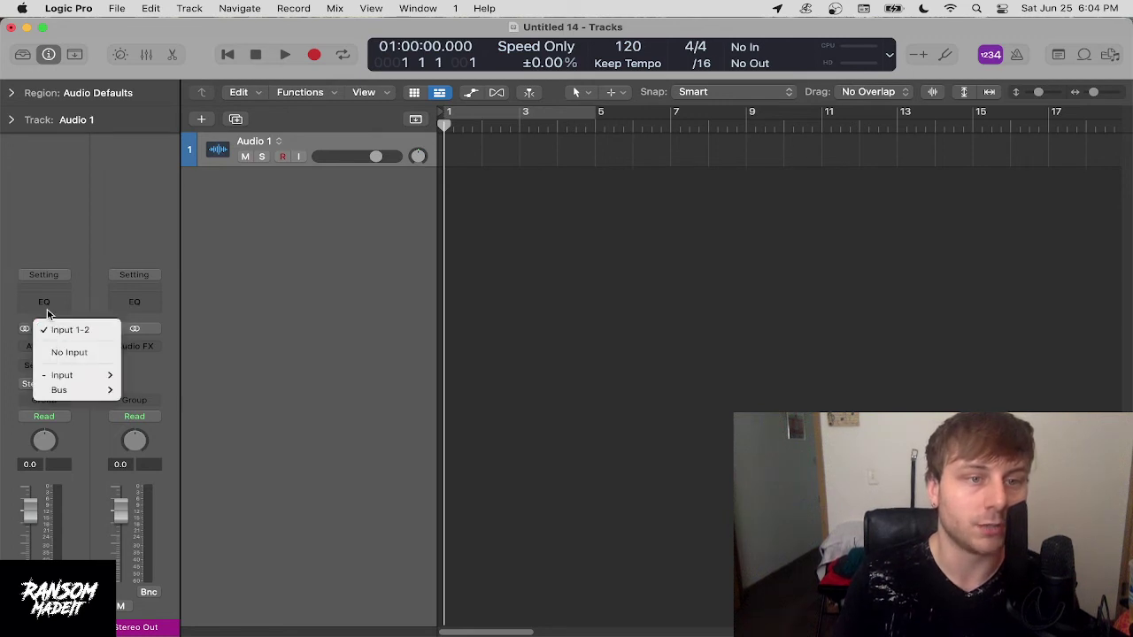
pyautogui.click(62, 336)
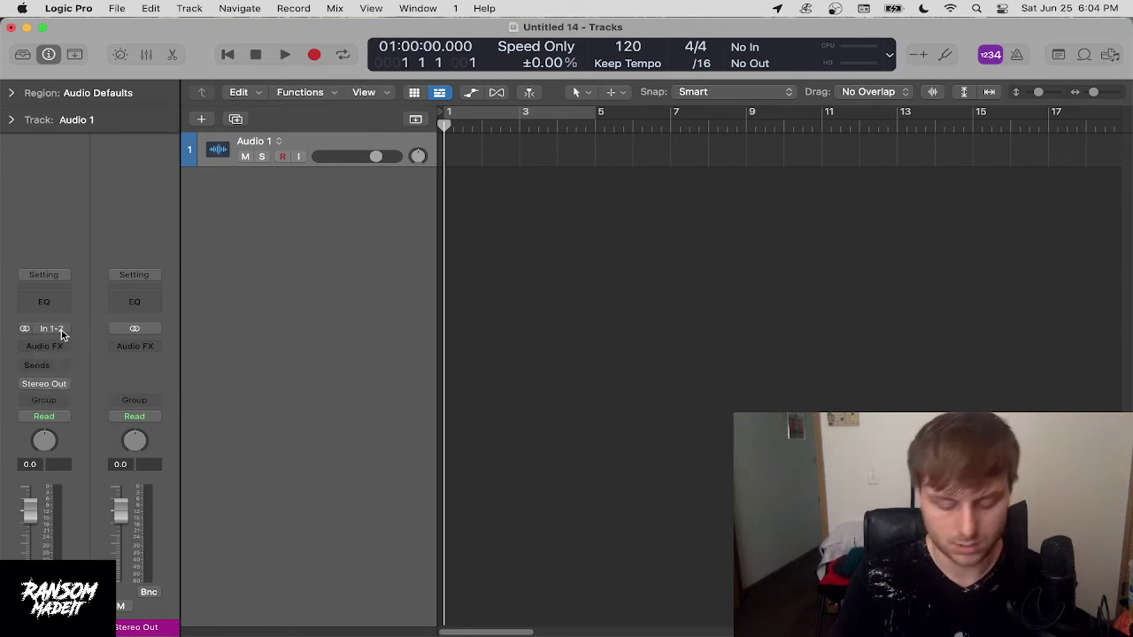
pyautogui.press('x')
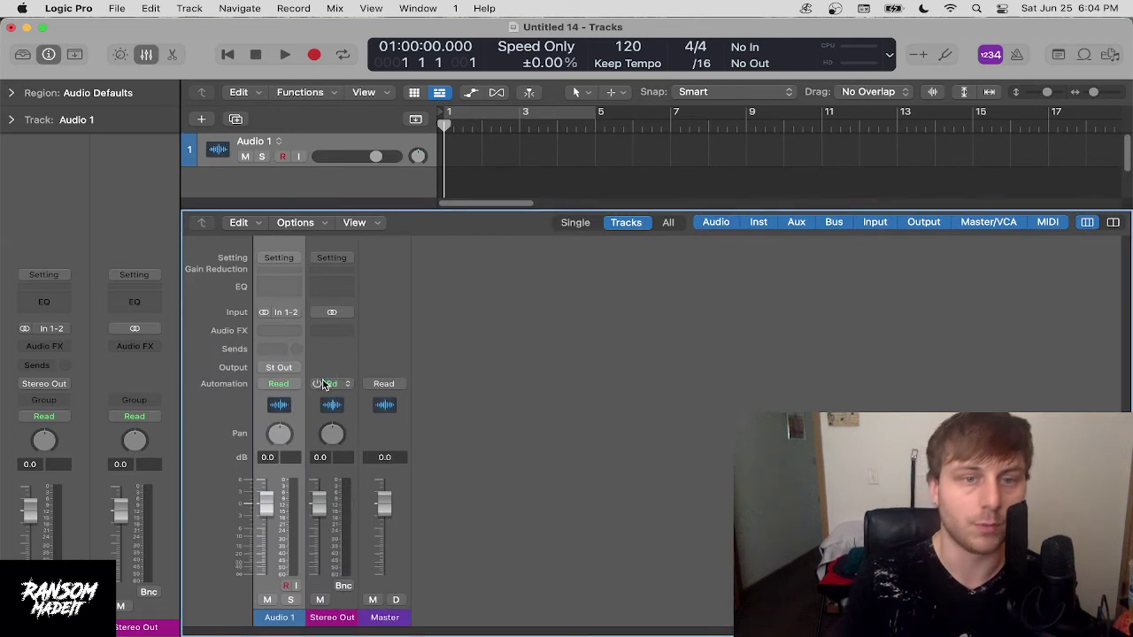
pyautogui.click(283, 317)
pyautogui.moveTo(319, 359)
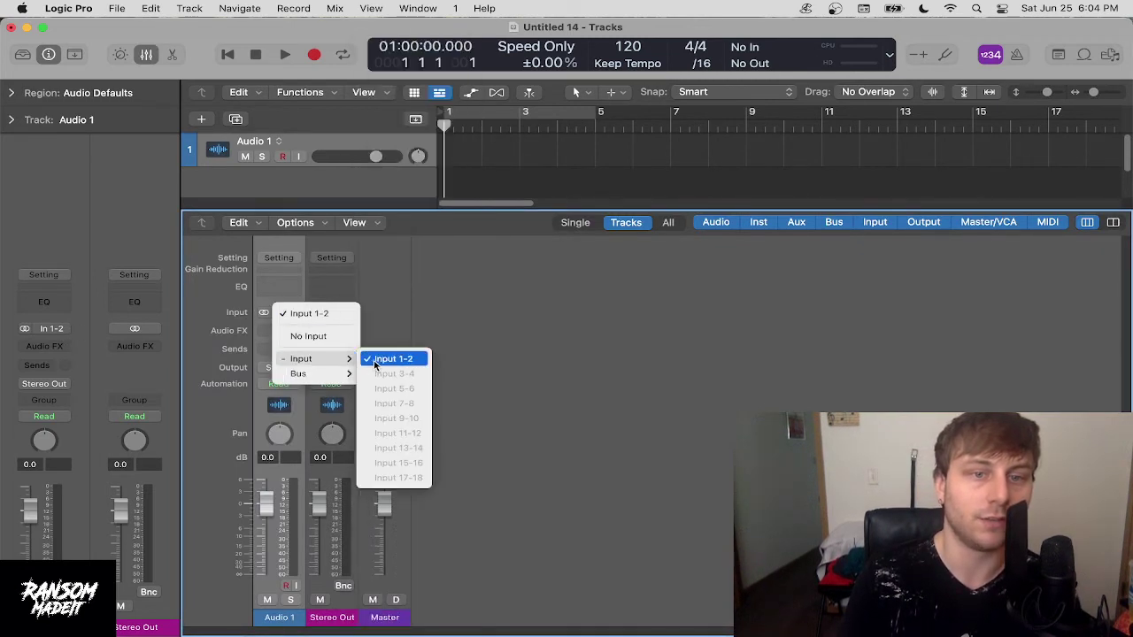
pyautogui.click(382, 360)
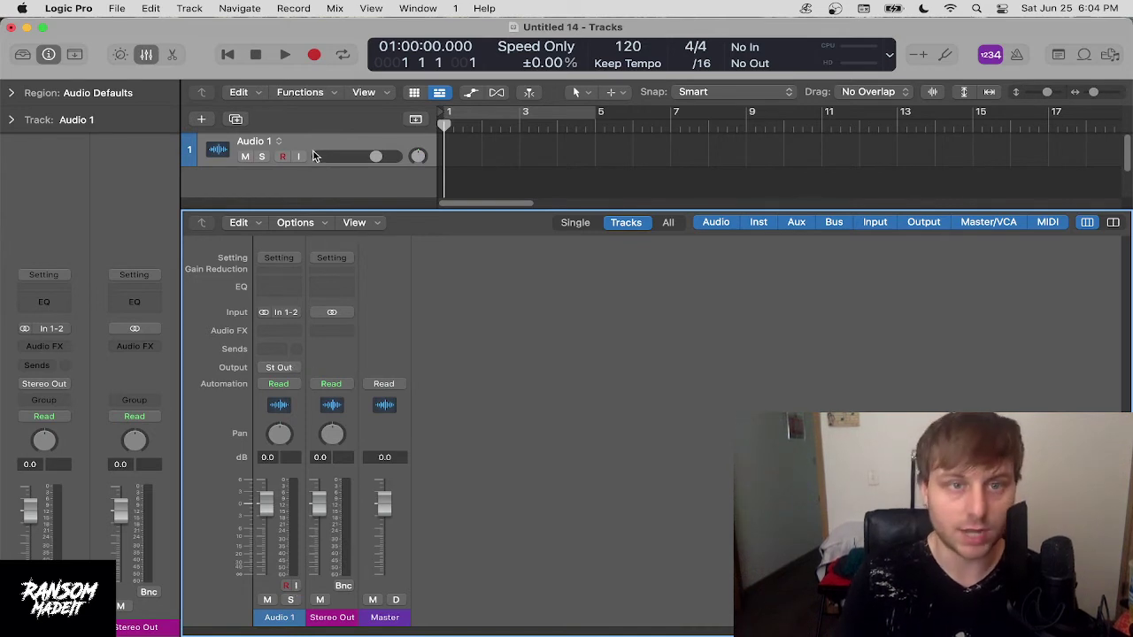
pyautogui.press('x')
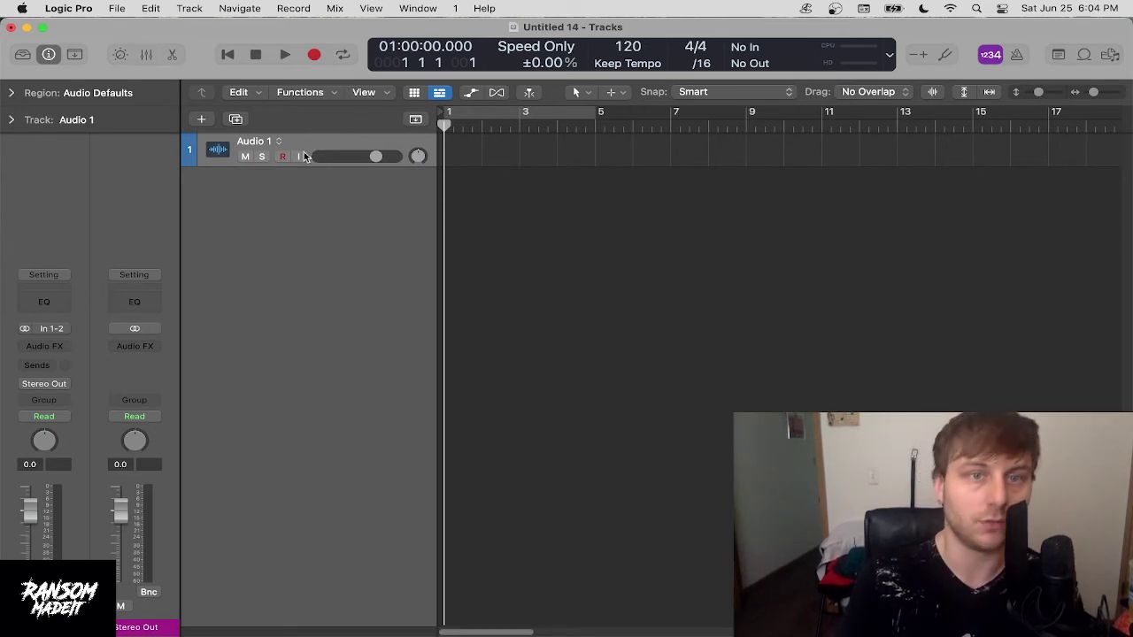
# Step: Disable Audio 1's input monitoring and add the Input Monitoring button to its track header
pyautogui.click(301, 158)
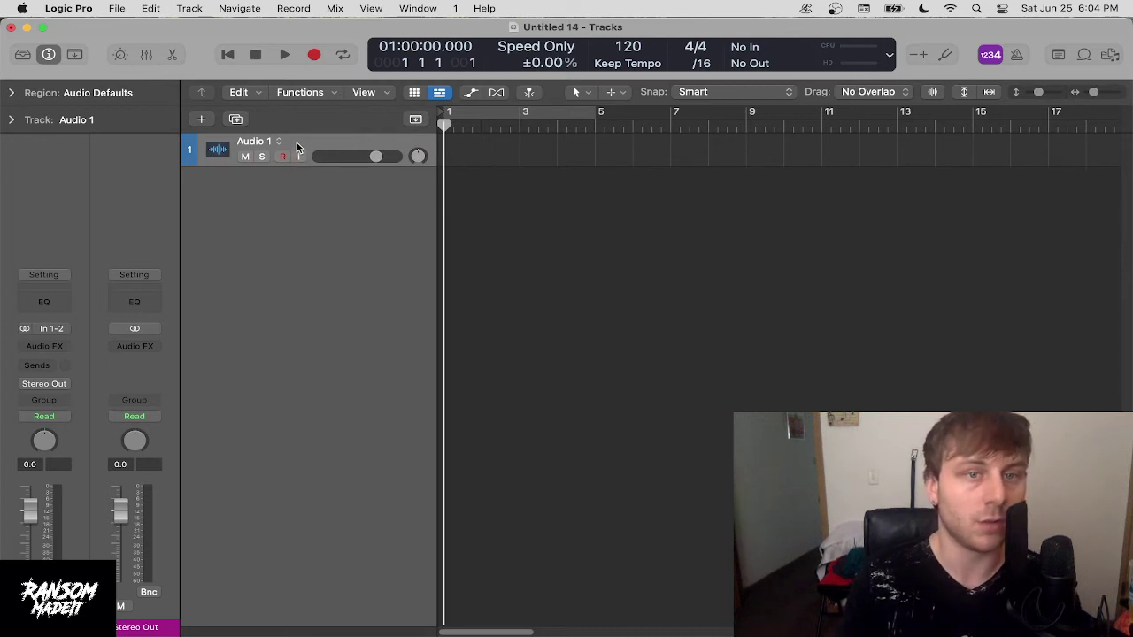
pyautogui.rightClick(305, 146)
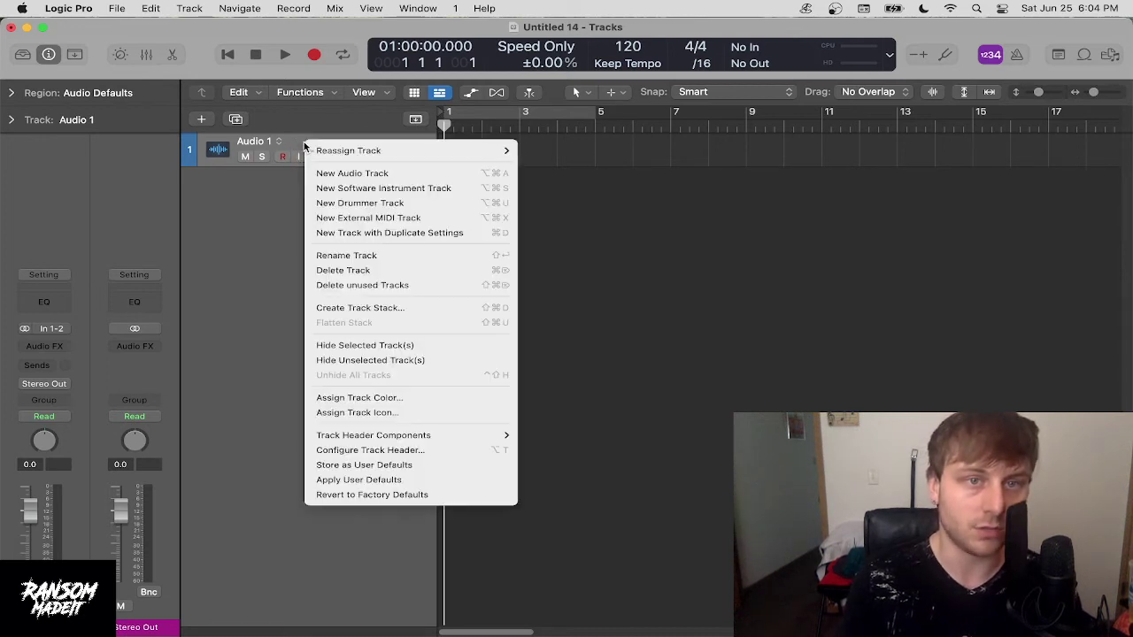
pyautogui.moveTo(402, 437)
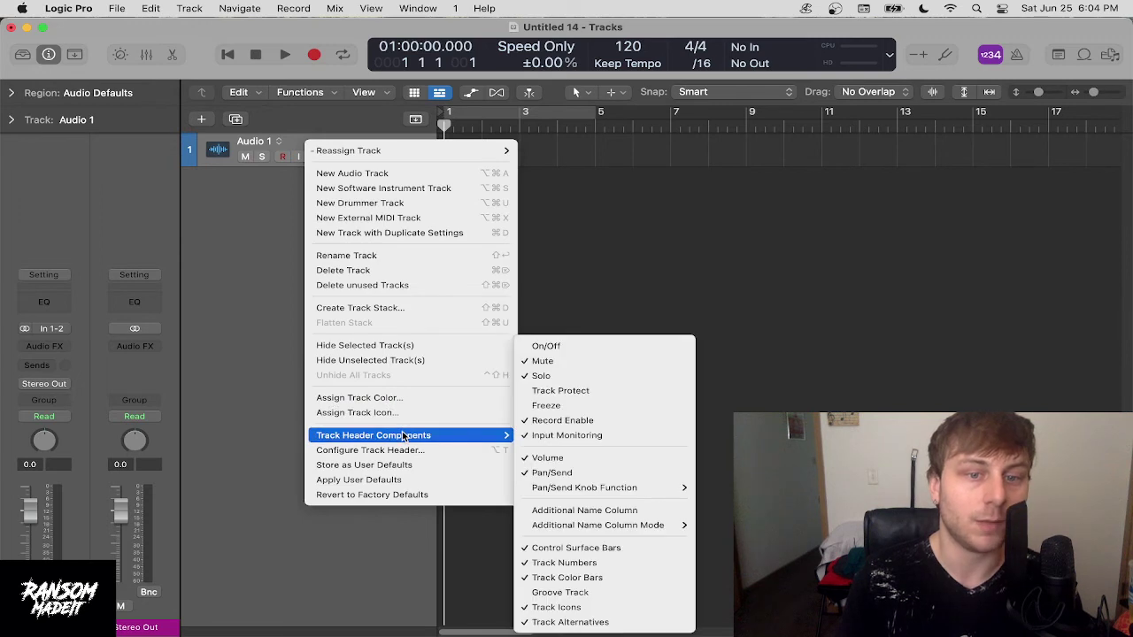
pyautogui.click(587, 437)
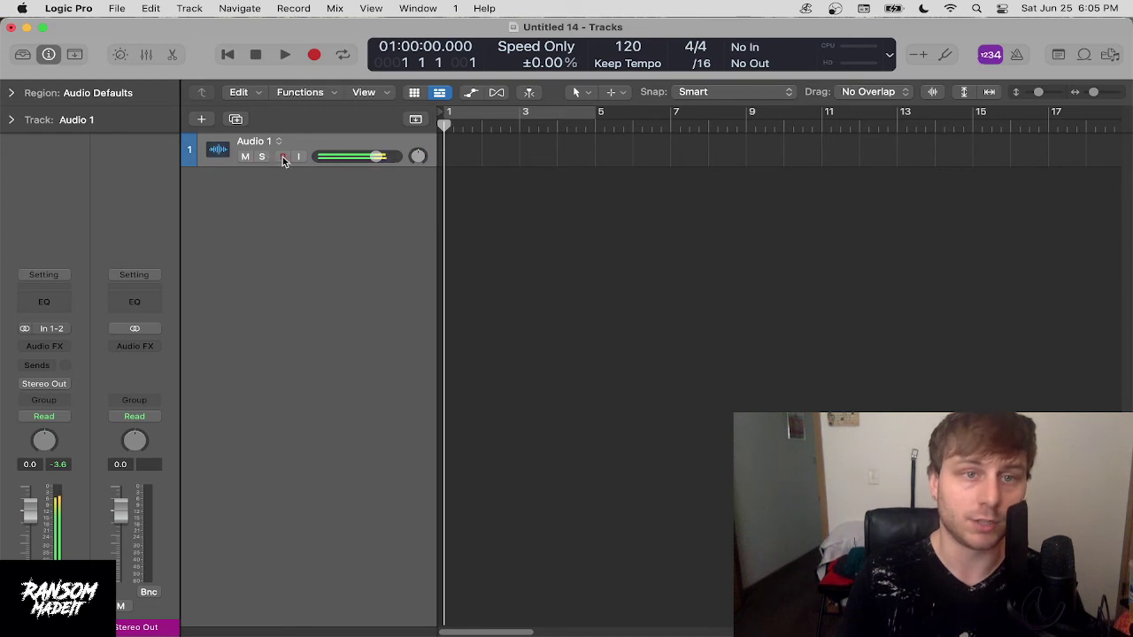
# Step: Turn off count-in and record about five bars of iPhone audio, creating region Untitled 14_1#01
pyautogui.click(993, 54)
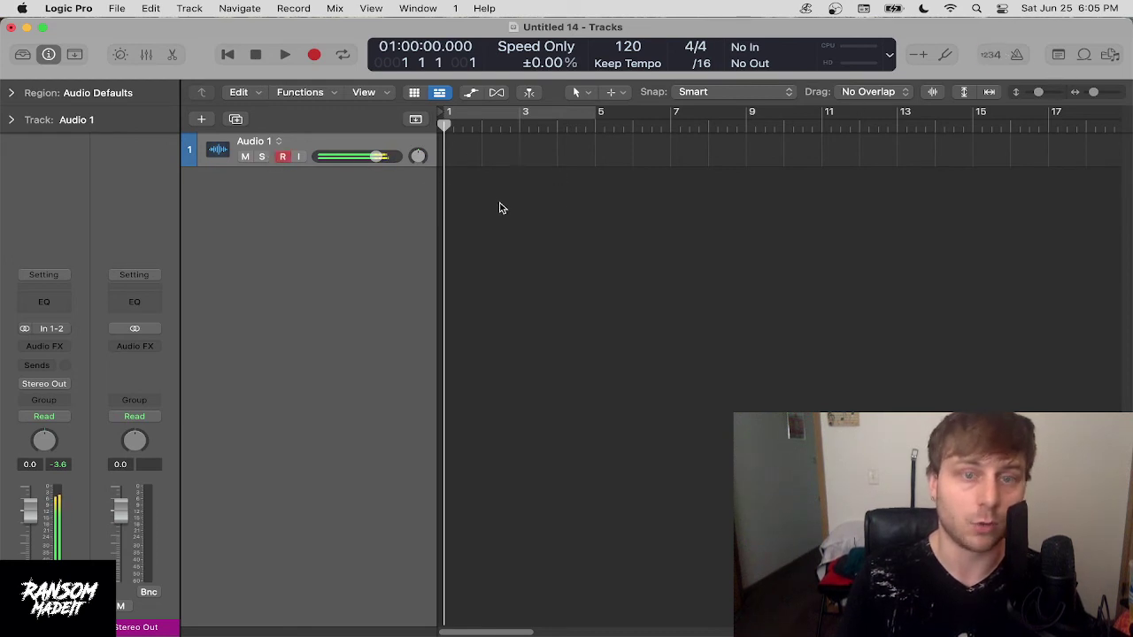
pyautogui.press('r')
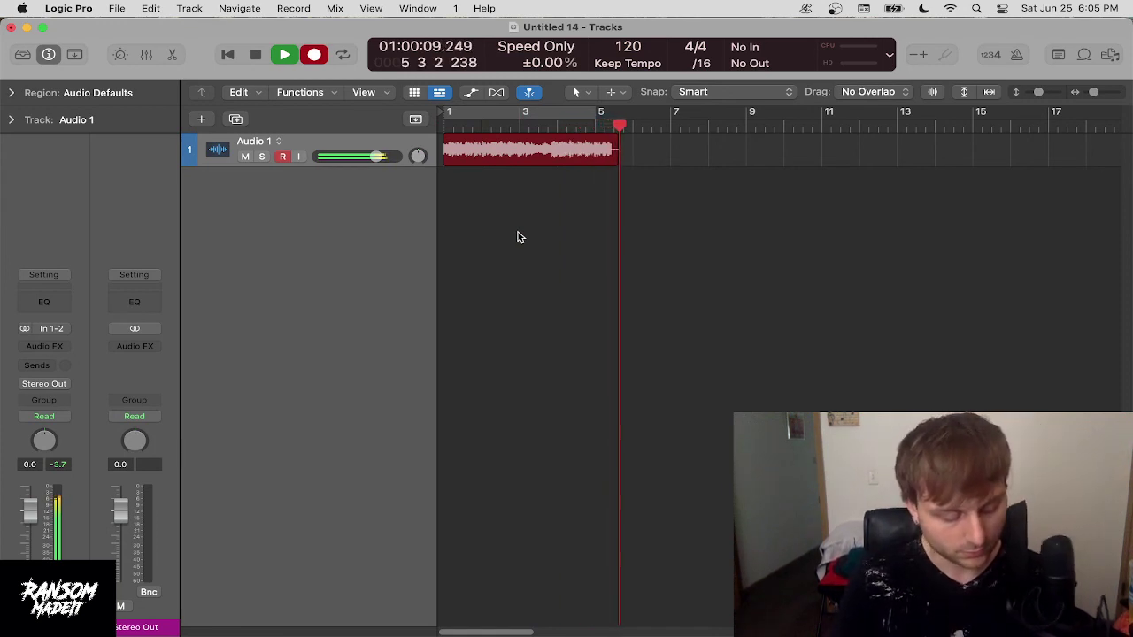
pyautogui.press('space')
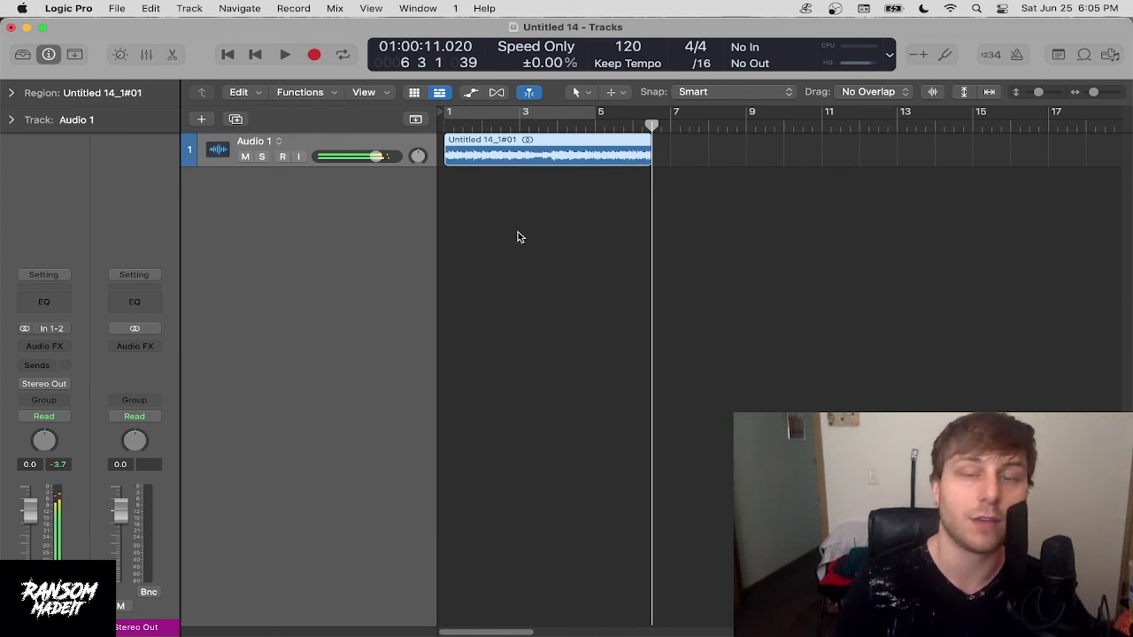
pyautogui.click(834, 9)
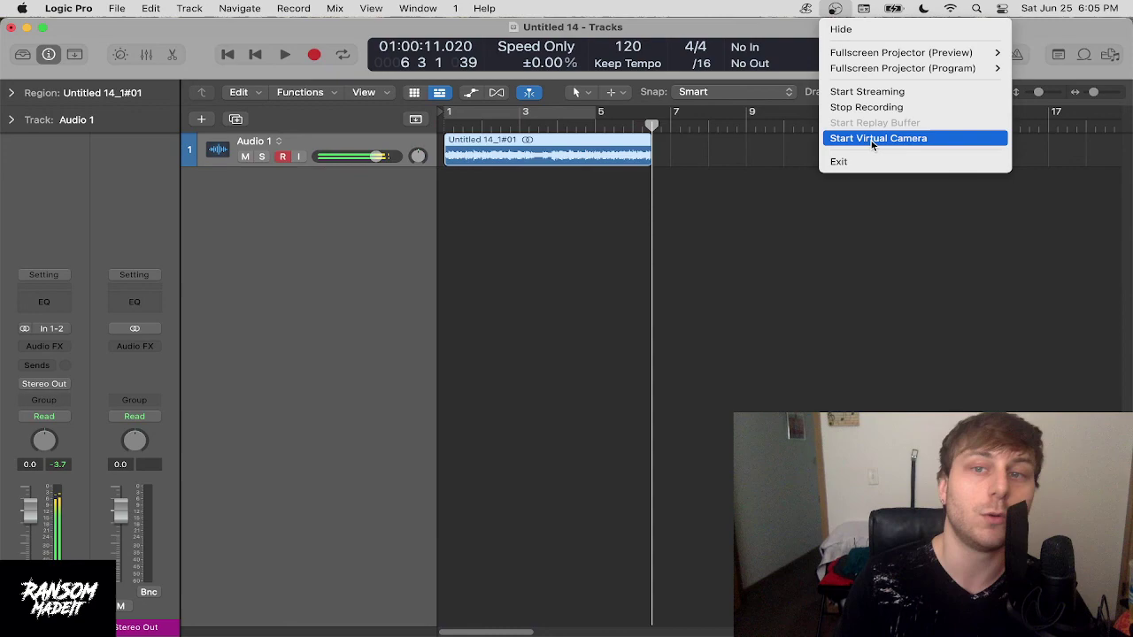